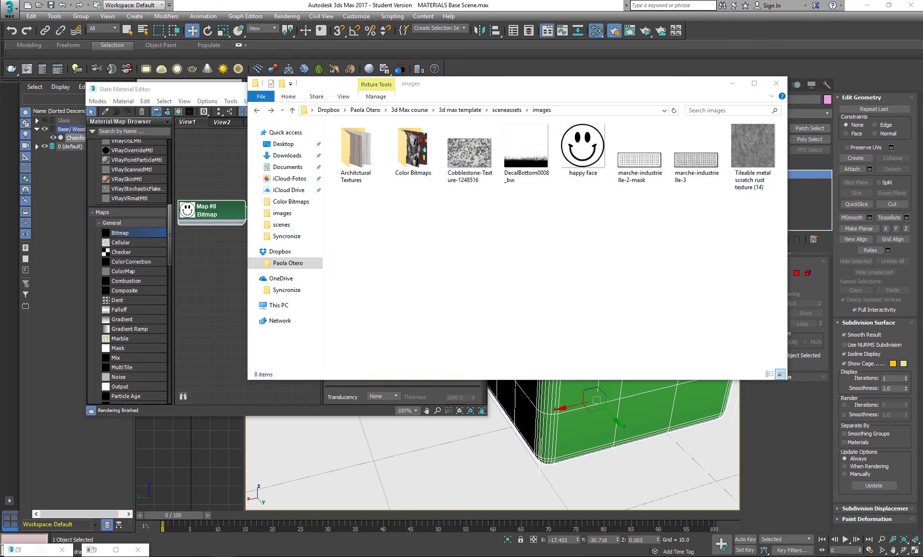
Add 19097_en_1.jpg from the Color Bitmaps folder as a bitmap map and feed it into Material #41's diffuse map
double_click(412, 147)
left_click_drag(355, 138, 222, 275)
left_click(776, 84)
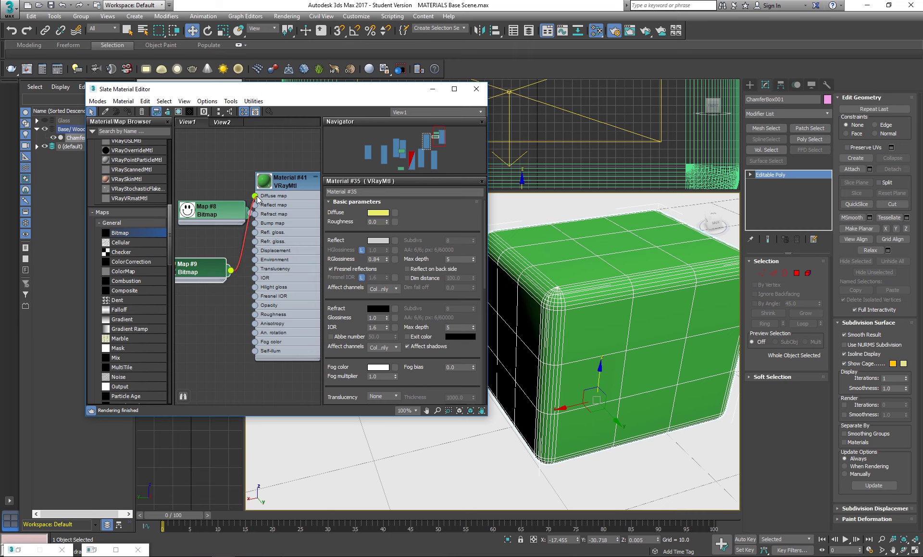
left_click_drag(224, 221, 203, 203)
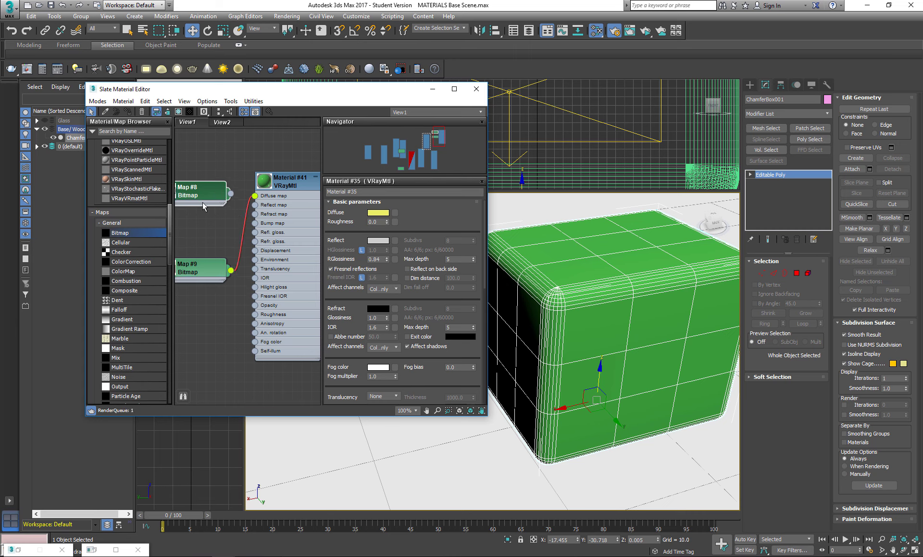
Enlarge Material #41's preview and display its texture on the box in the viewport
double_click(263, 181)
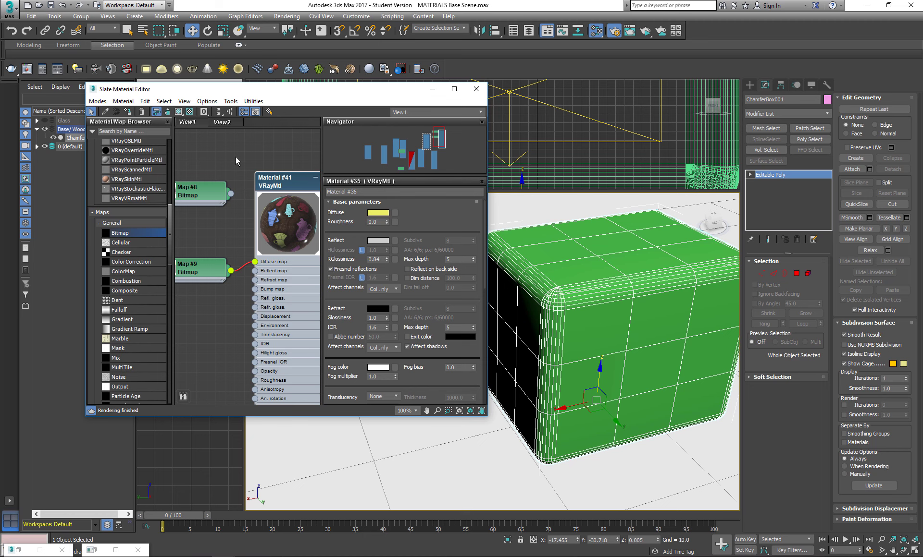
left_click(180, 113)
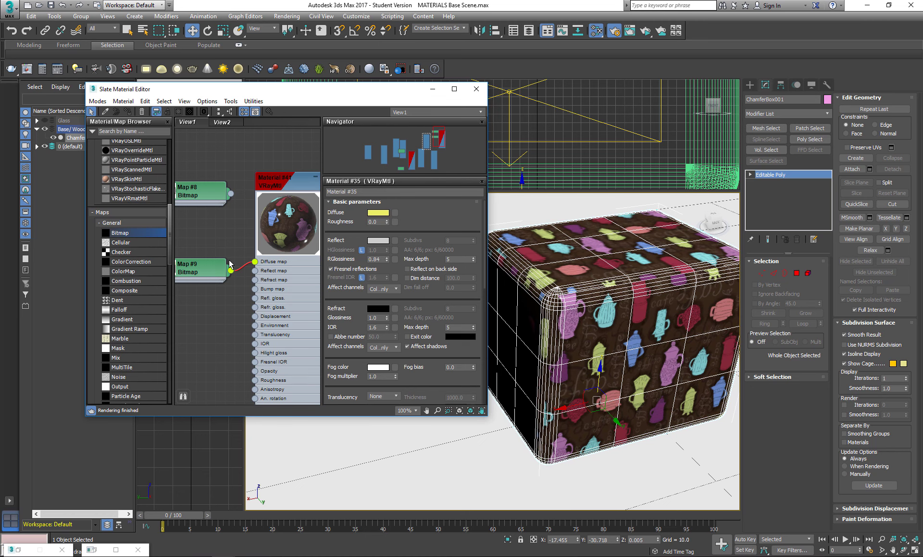
middle_click_drag(229, 262, 201, 257)
left_click(258, 179)
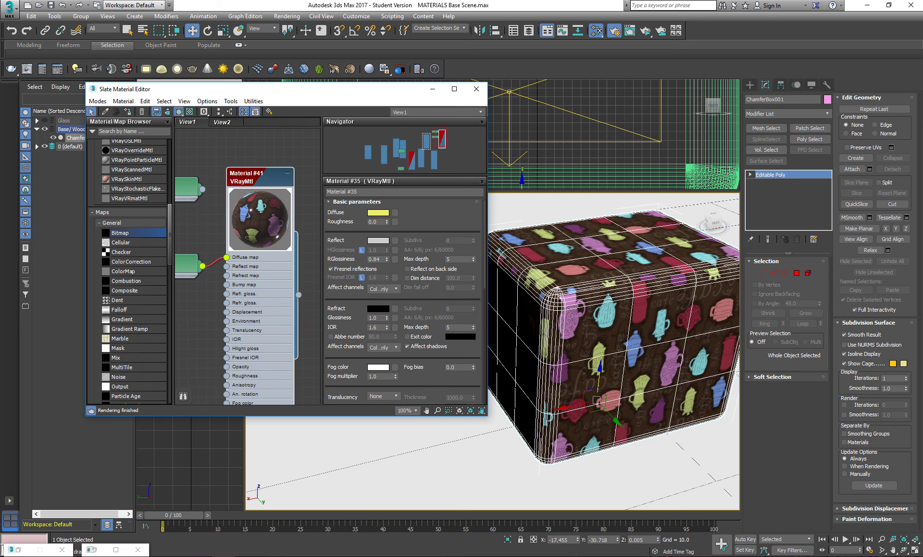
Widen the Slate Material Editor window so the bitmaps and Material #41 have more room in the node view
key("alt+Tab")
scroll(301, 216, "down", 3)
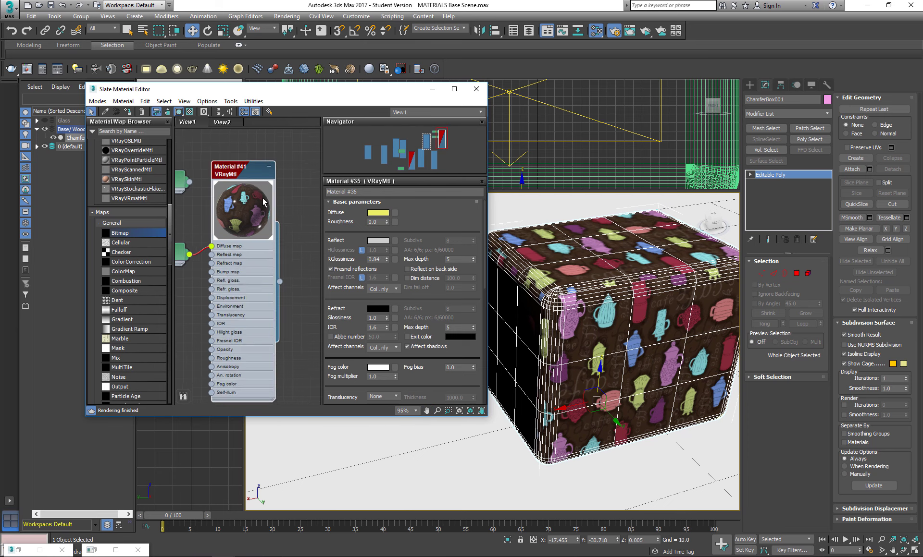
left_click_drag(212, 217, 206, 210)
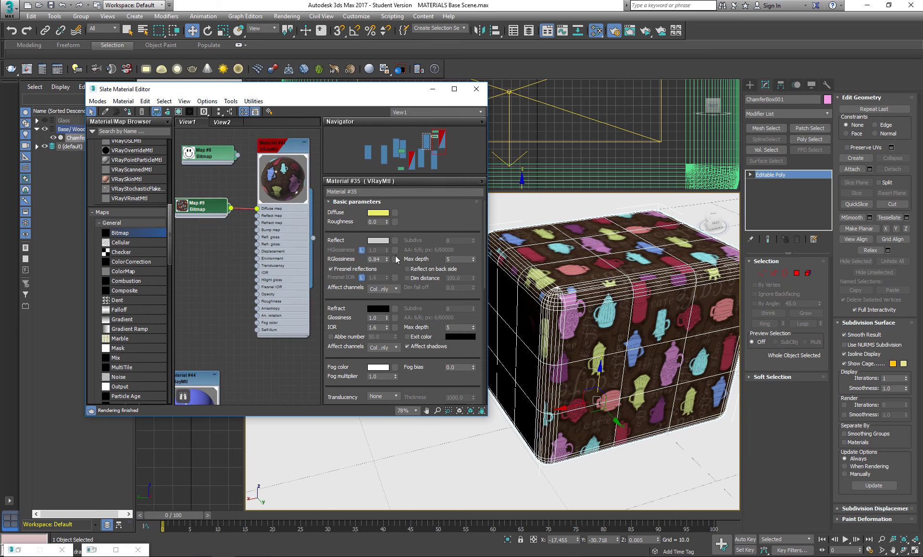
middle_click_drag(229, 235, 228, 242)
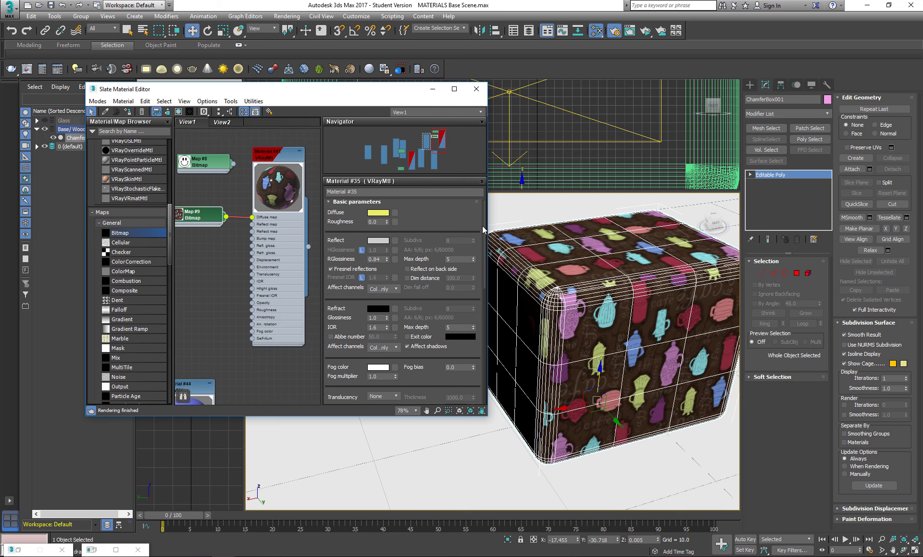
left_click_drag(84, 244, 4, 243)
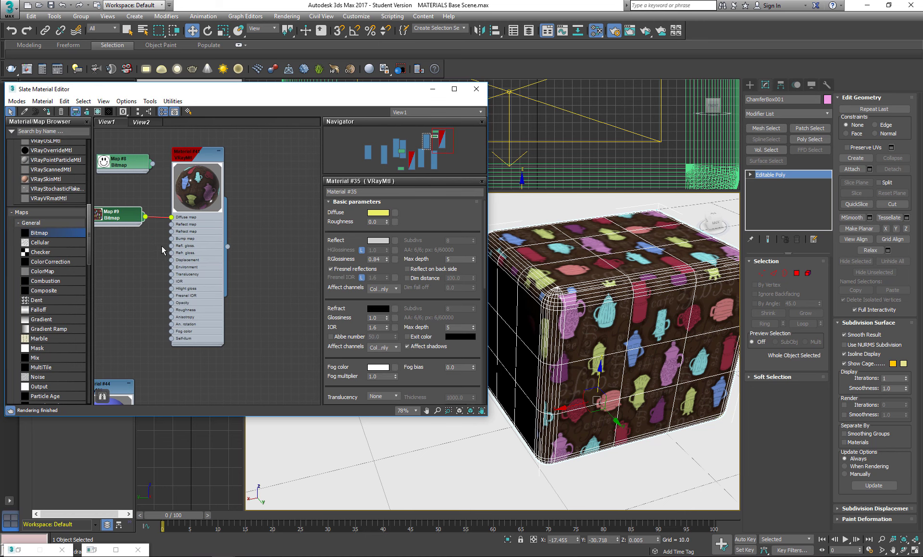
Invert the output of the teapot-pattern bitmap and render the box to check the result
middle_click_drag(109, 220, 148, 212)
double_click(149, 212)
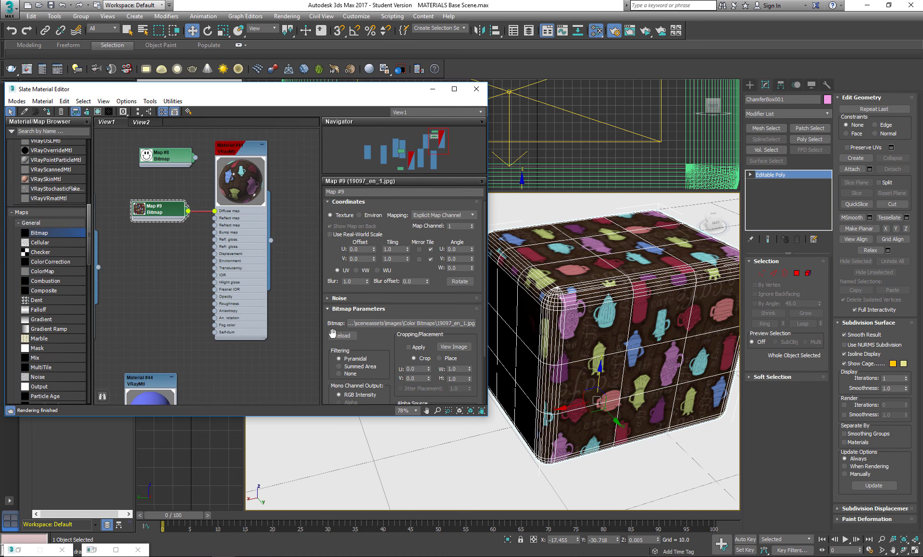
left_click(331, 398)
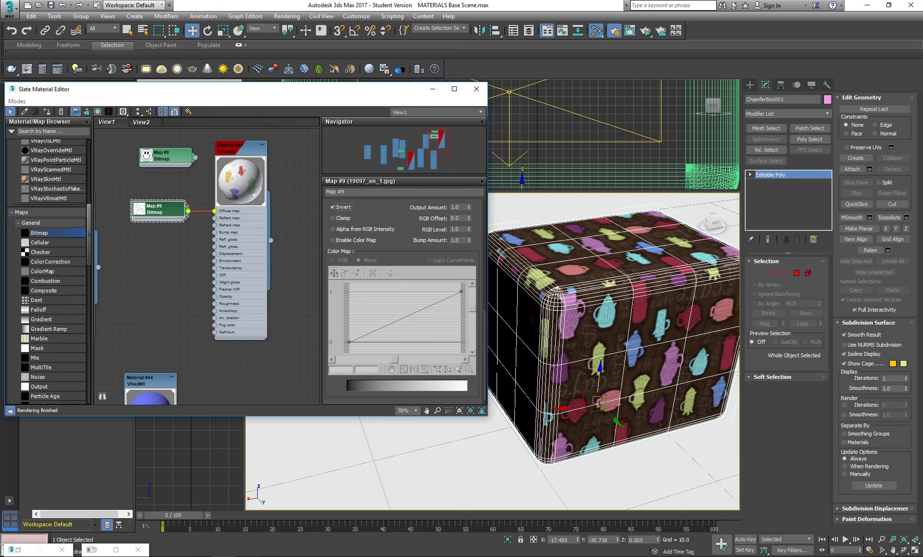
left_click(269, 517)
middle_click_drag(621, 370, 566, 384)
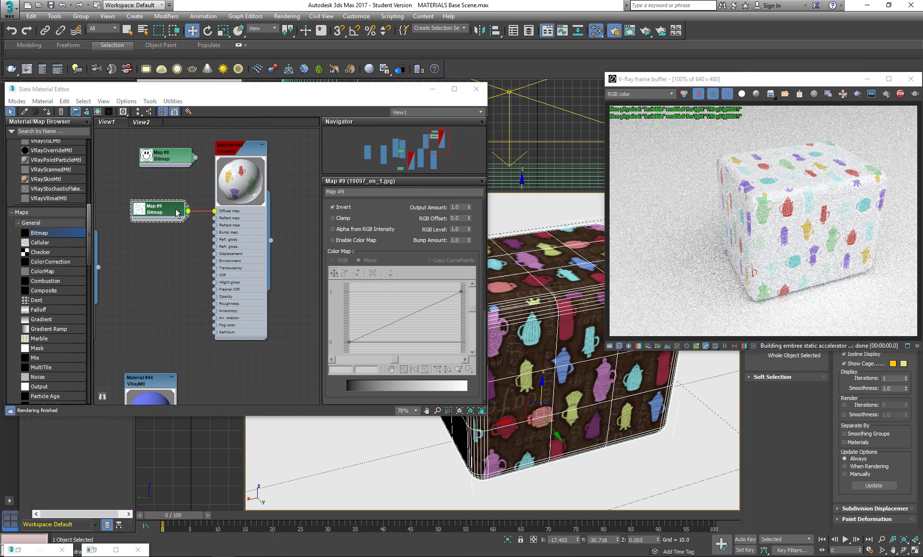
Turn off the bitmap's inversion and enable its color map in RGB mode with only the red curve active
left_click(332, 208)
left_click(332, 241)
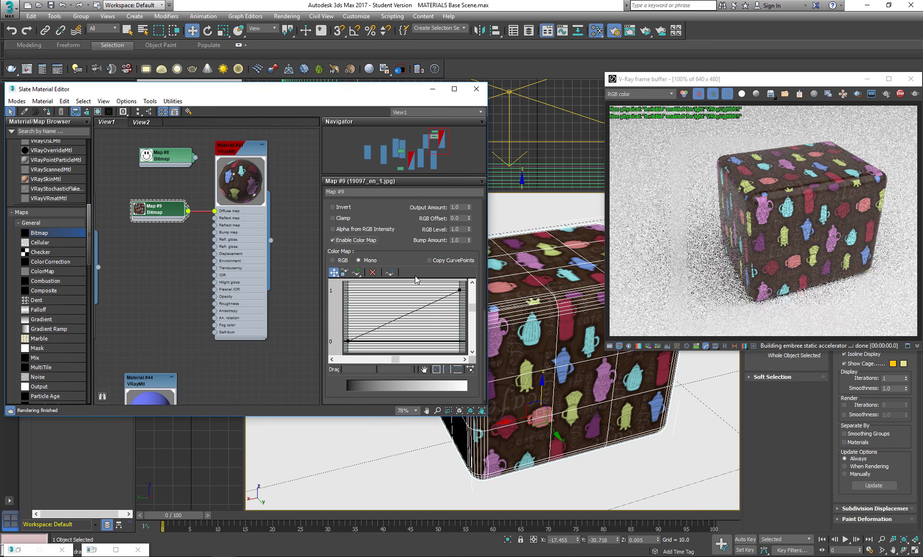
left_click(332, 260)
left_click(417, 273)
left_click(428, 273)
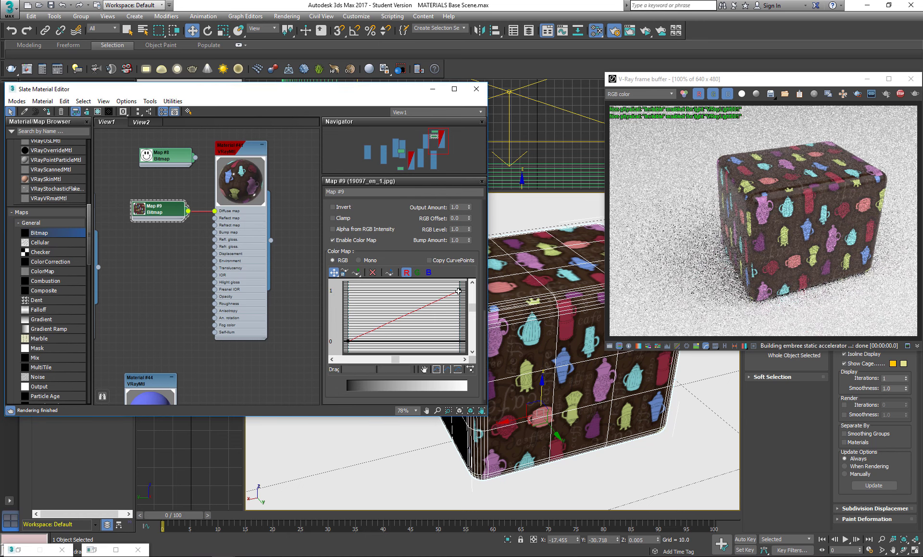
Try lowering the end point of the red curve to about 0.2, and reset the curve
left_click_drag(460, 290, 461, 335)
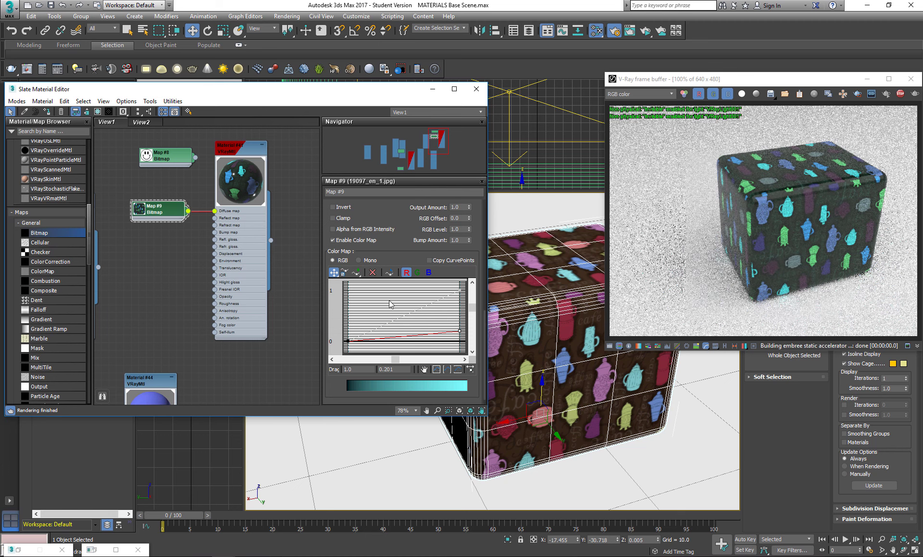
left_click(389, 273)
Insert a Color Correction map between the teapot-pattern bitmap and Material #41's diffuse map
middle_click_drag(150, 240, 154, 254)
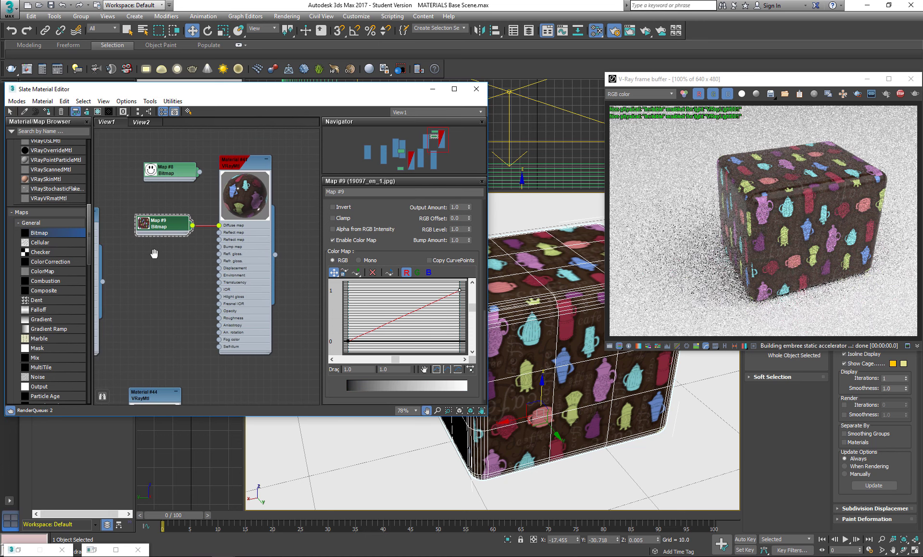
left_click_drag(166, 227, 157, 213)
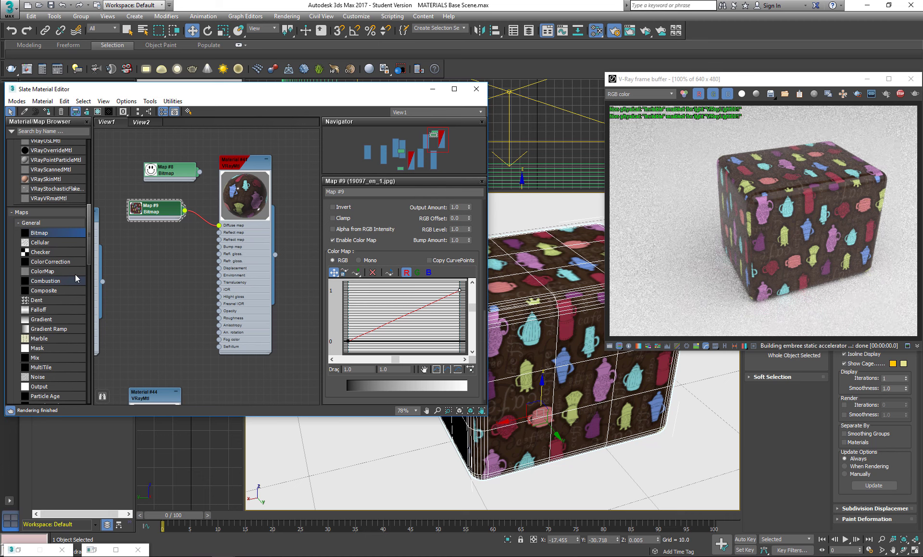
left_click_drag(179, 262, 179, 262)
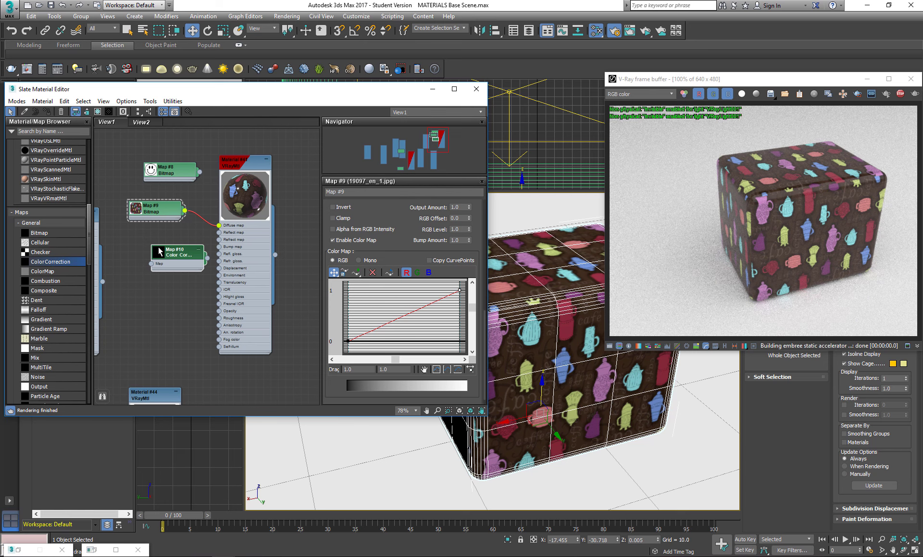
left_click_drag(178, 211, 155, 204)
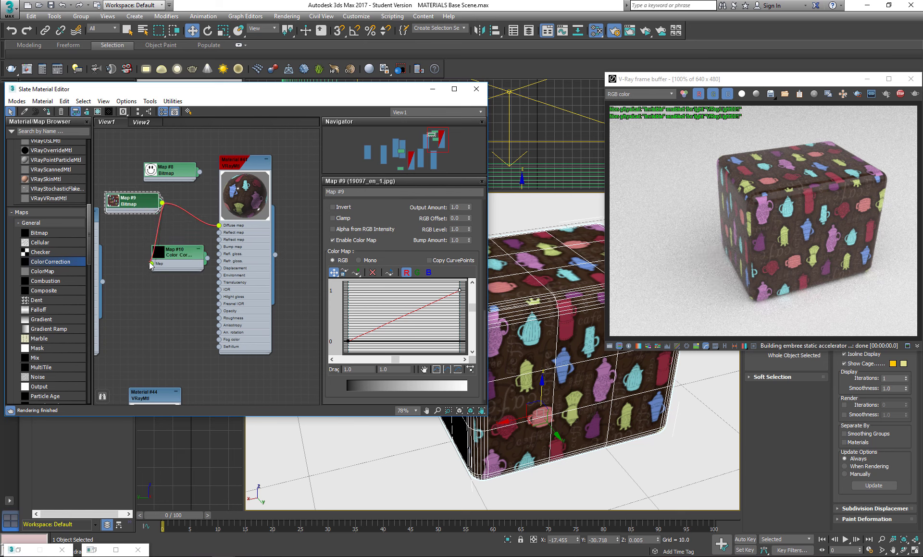
left_click_drag(213, 238, 218, 226)
left_click_drag(127, 201, 121, 200)
Lower the Color Correction map's saturation to about -78
left_click(170, 259)
double_click(170, 259)
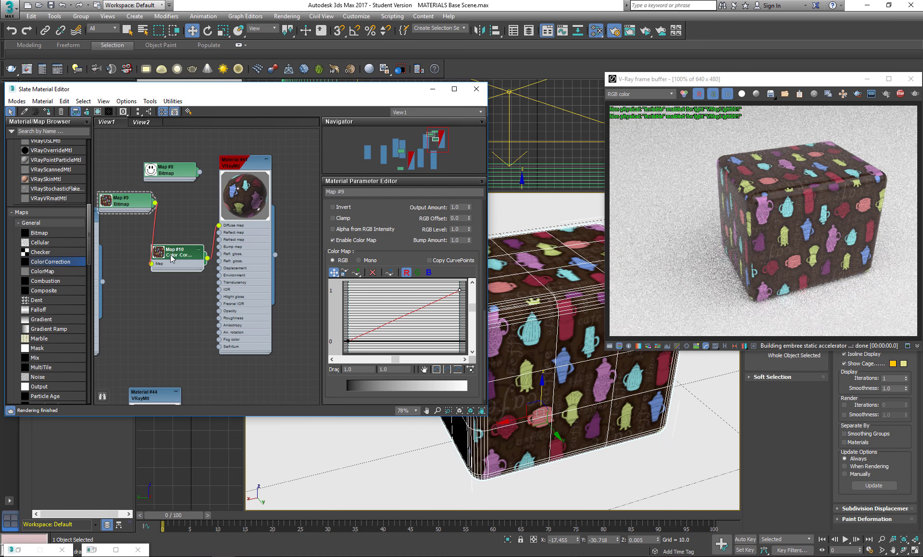
left_click_drag(402, 278, 345, 279)
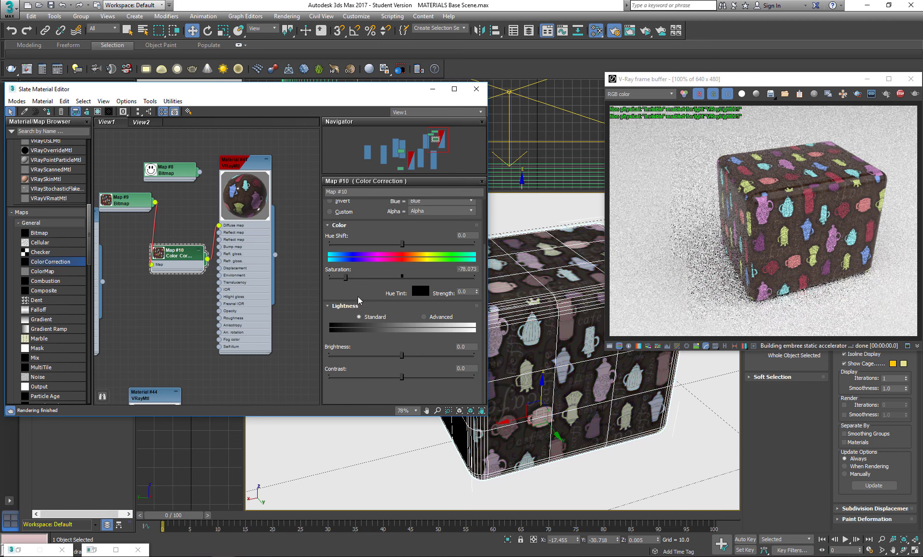
Rewire Material #41 so the bitmap feeds the diffuse map directly and the Color Correction feeds the reflect map
left_click_drag(136, 202, 150, 202)
mouse_move(179, 255)
left_mouse_down("shift")
mouse_move(168, 303)
mouse_move(164, 285)
left_mouse_up("shift")
key("Delete")
left_click_drag(131, 231, 219, 232)
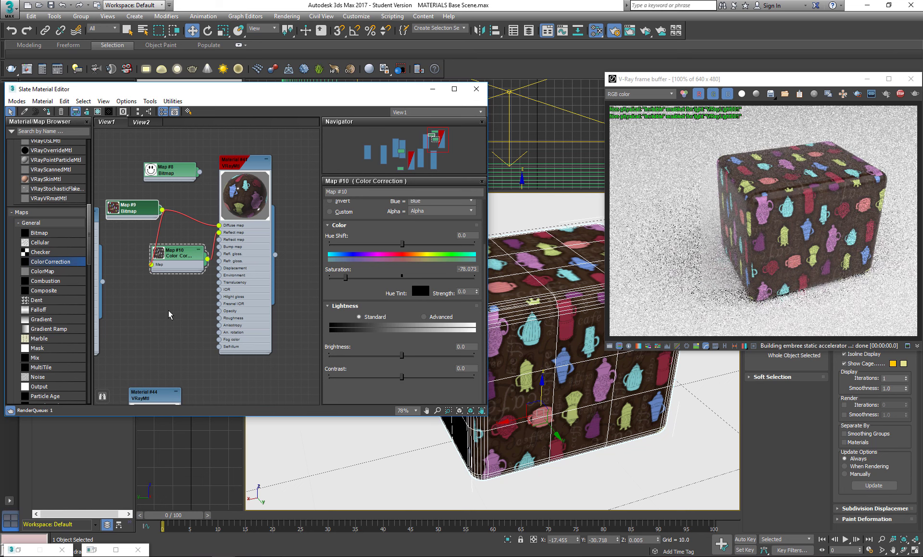
Enlarge the Color Correction preview, and set its saturation to -100 and its contrast to about 83
double_click(163, 255)
scroll(167, 300, "up", 2)
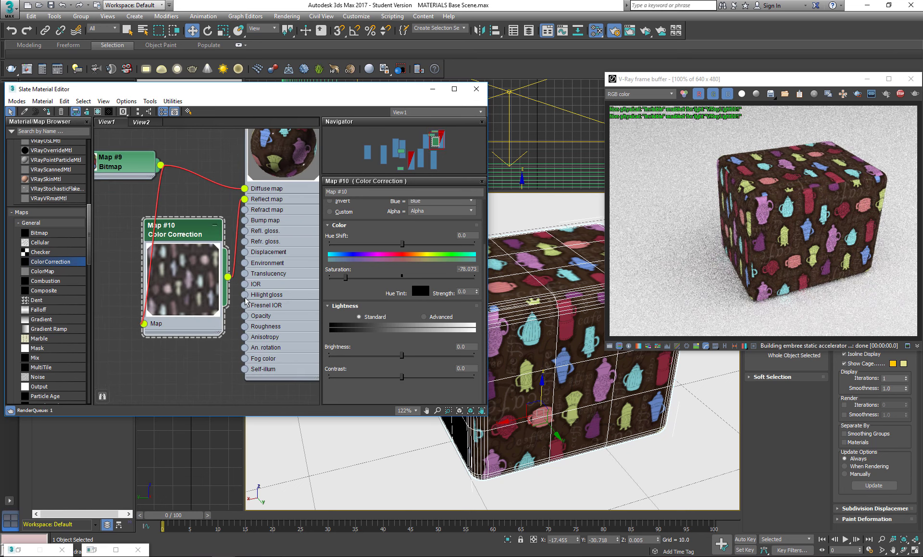
left_click_drag(345, 279, 274, 308)
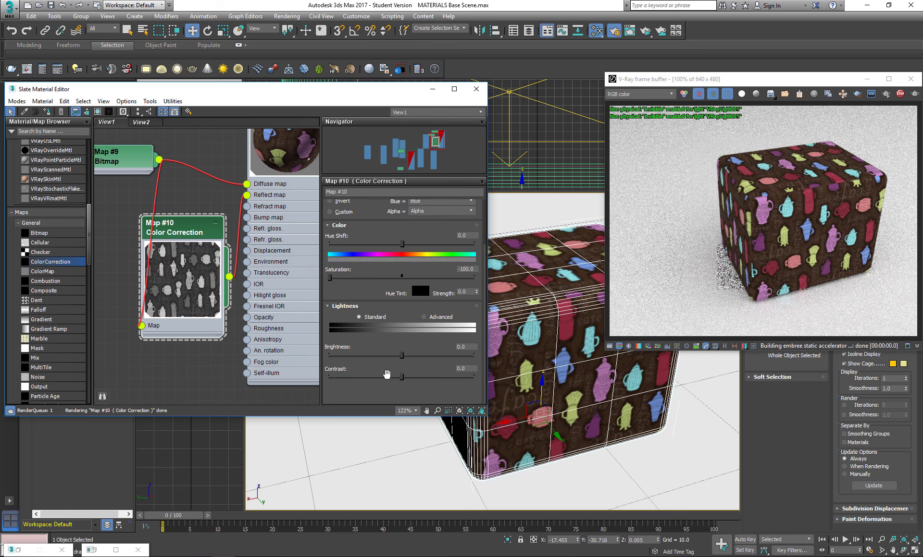
left_click_drag(402, 376, 461, 376)
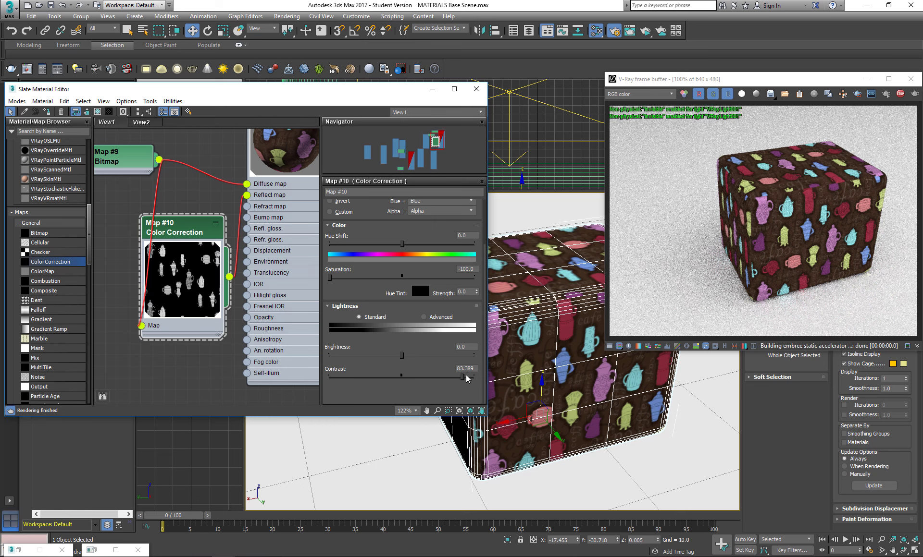
Feed the Color Correction map into Material #41's reflection glossiness as well
middle_click_drag(200, 228, 162, 263)
middle_click_drag(202, 210, 201, 224)
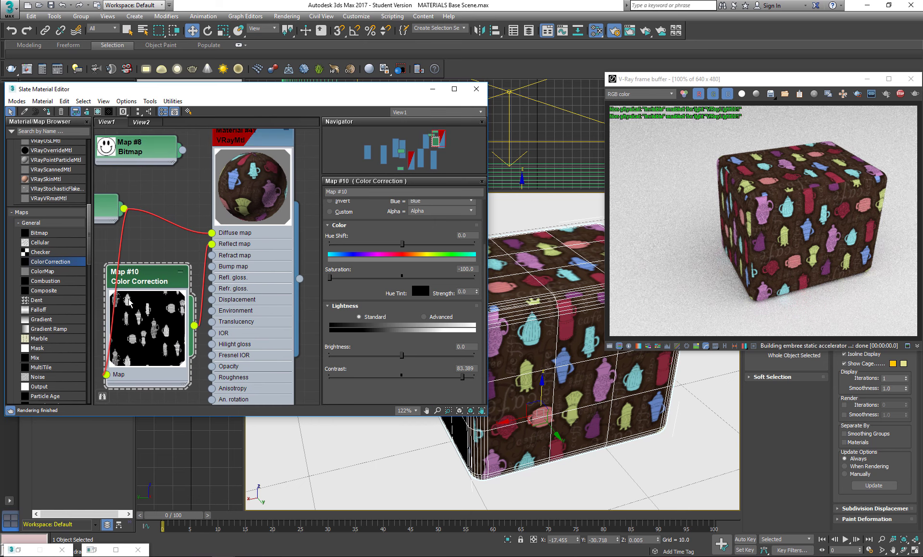
left_click_drag(252, 137, 252, 151)
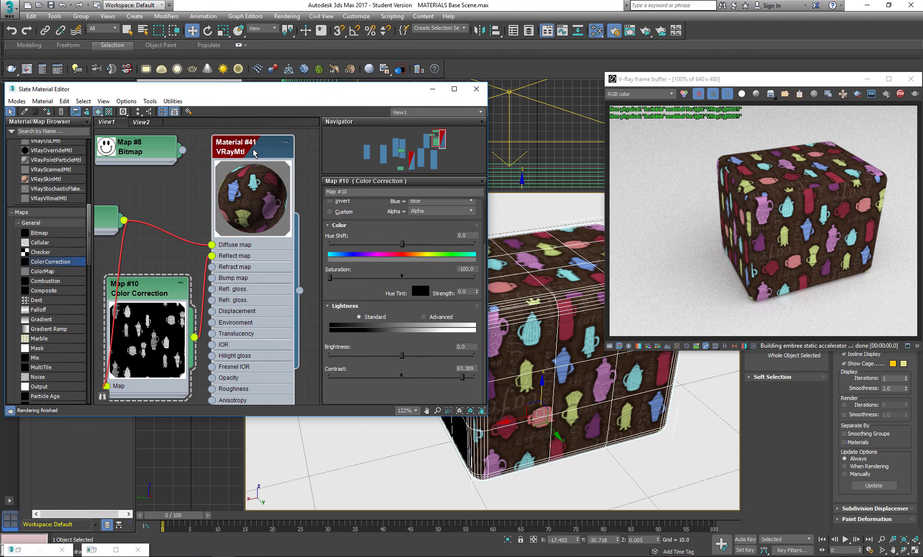
double_click(252, 151)
left_click_drag(194, 337, 395, 262)
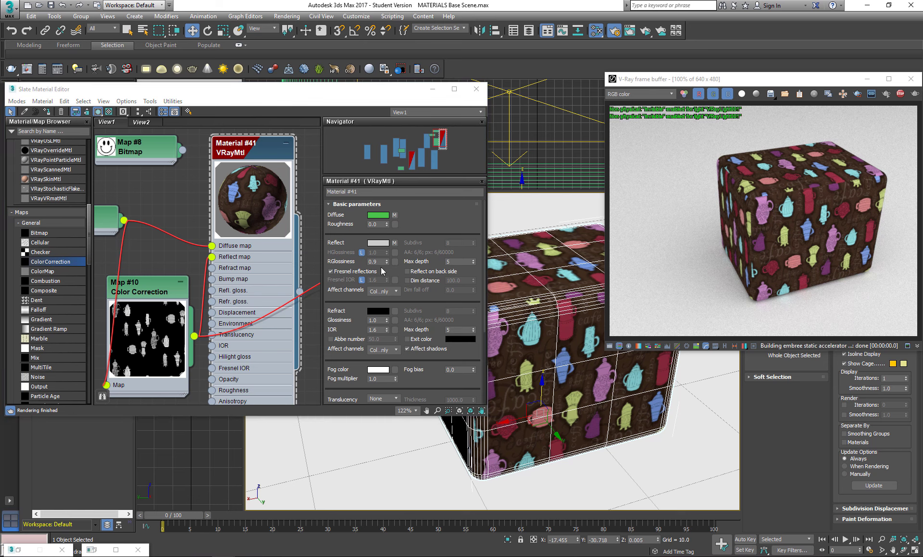
left_click(225, 288)
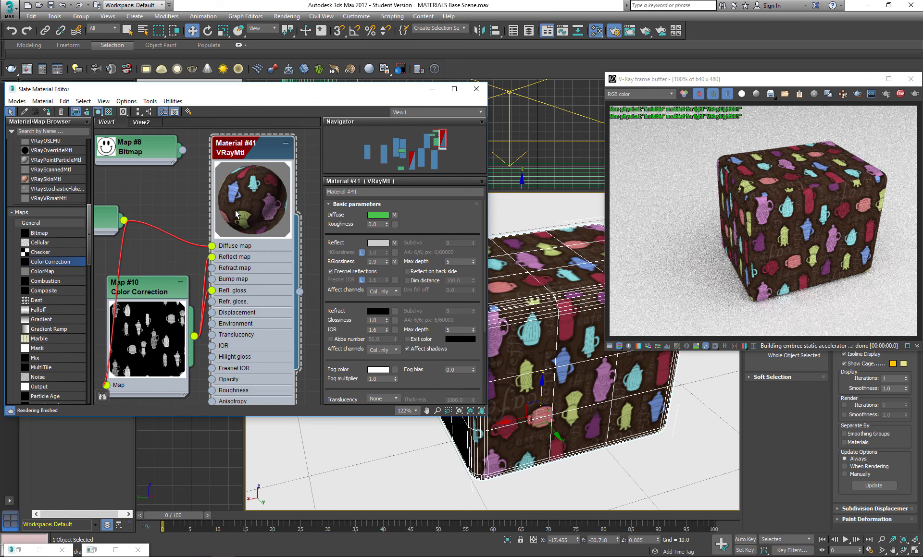
Show the checkered background in Material #41's preview and delete the Color Correction map
left_click(108, 112)
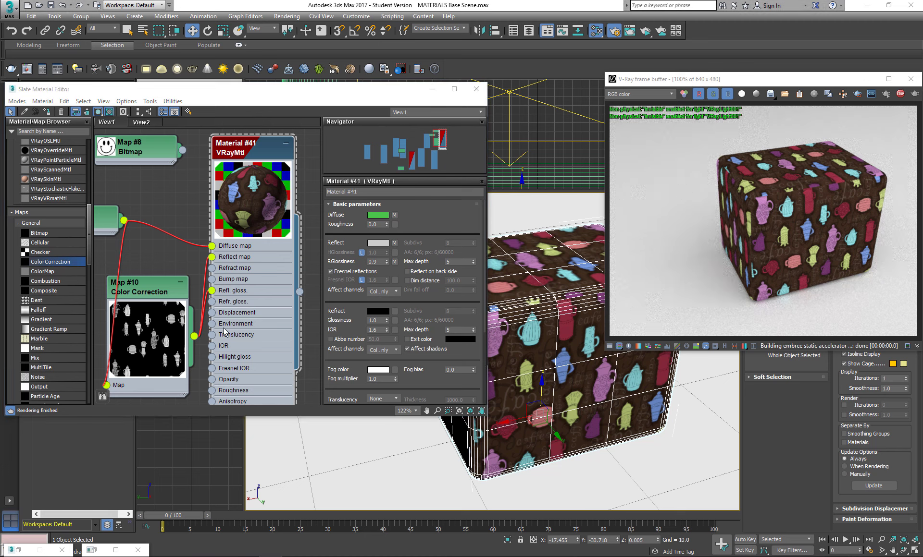
scroll(153, 275, "down", 4)
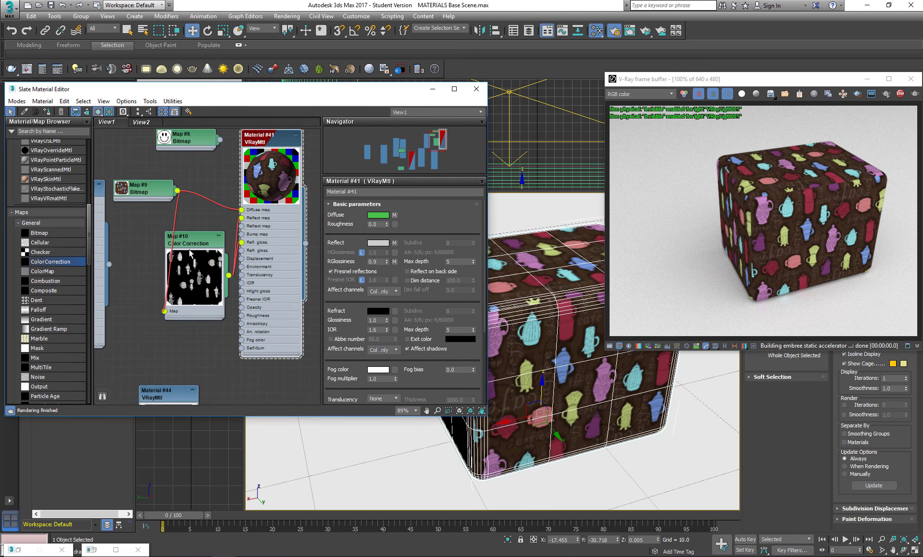
left_click(197, 242)
key("Delete")
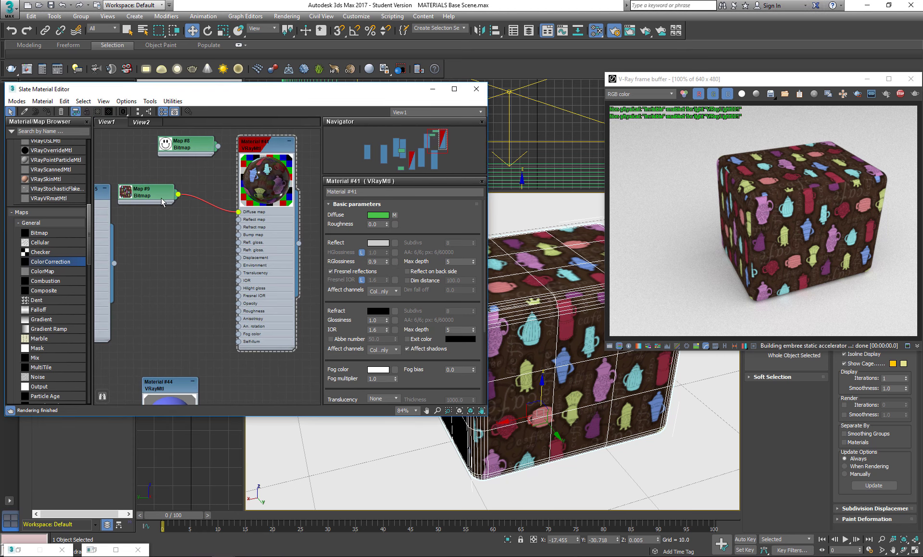
Add a Composite map beside the teapot-pattern bitmap and feed the bitmap into its Layer 1
left_click_drag(144, 190, 128, 182)
left_click_drag(88, 246, 186, 228)
double_click(186, 229)
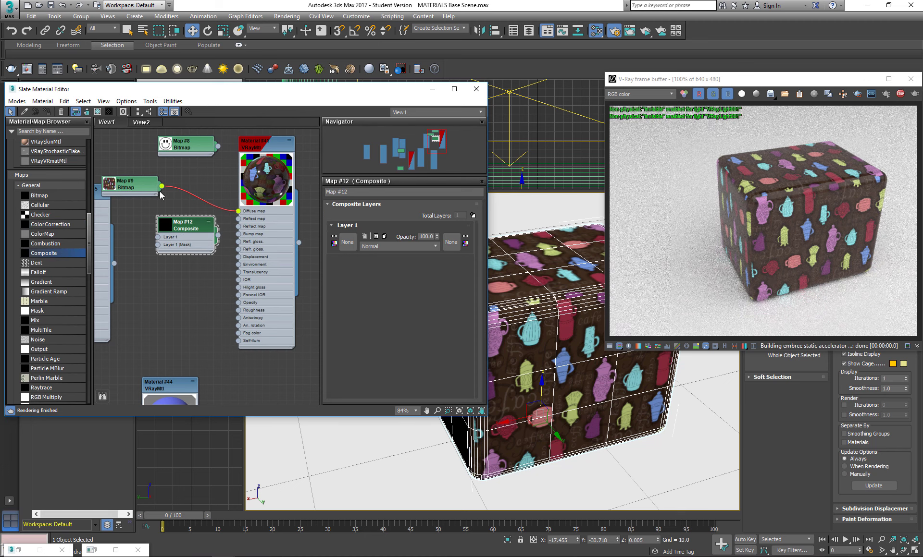
scroll(154, 239, "up", 2)
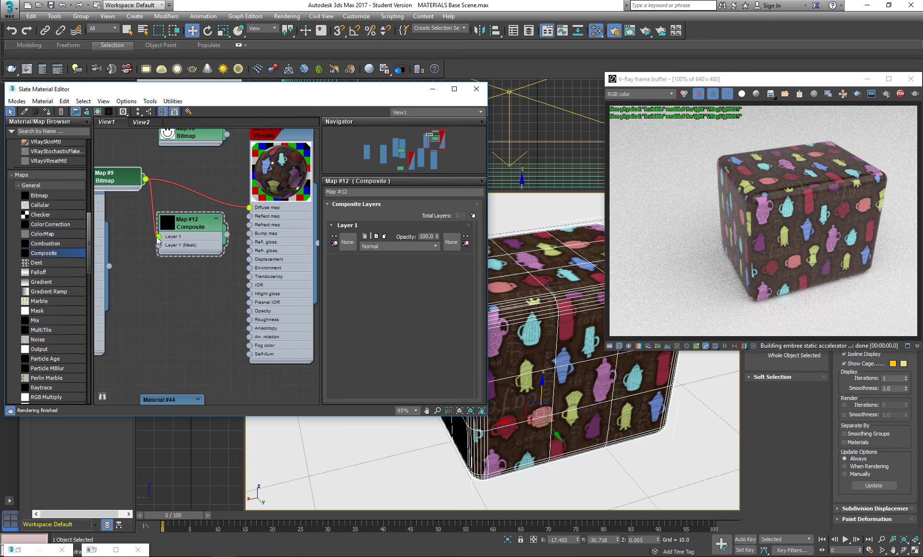
left_click_drag(157, 238, 188, 229)
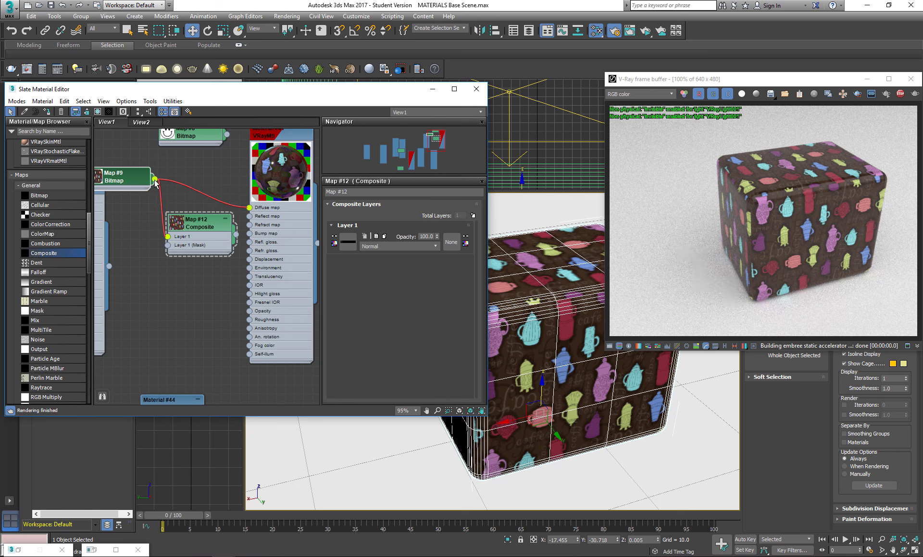
Add a second layer to the Composite map and feed a copy of the teapot-pattern bitmap into Layer 2
left_click(472, 216)
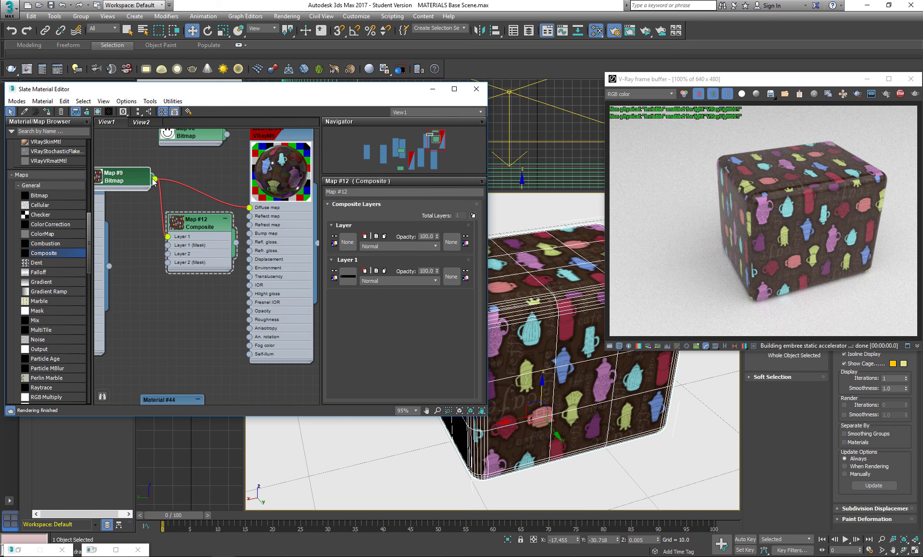
left_click_drag(171, 216, 167, 254)
left_click_drag(132, 181, 150, 308, "shift")
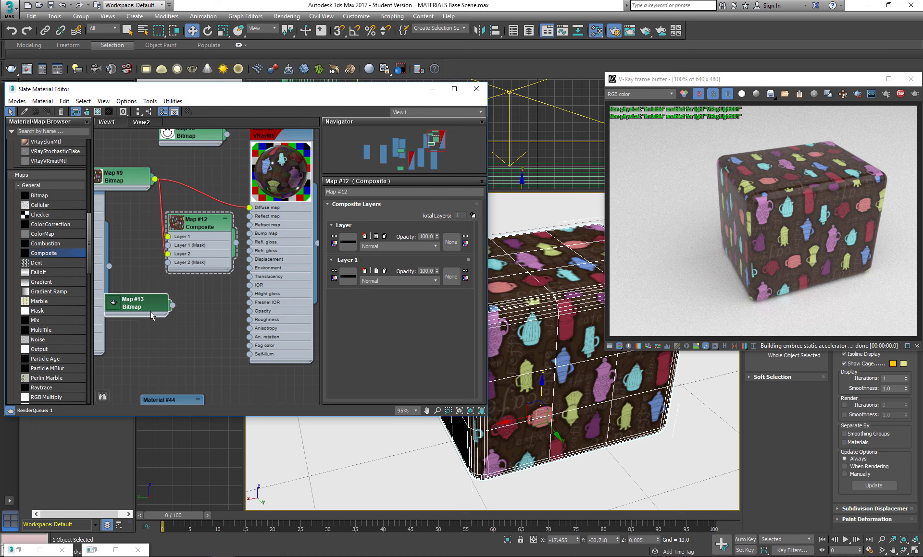
left_click_drag(165, 261, 167, 254)
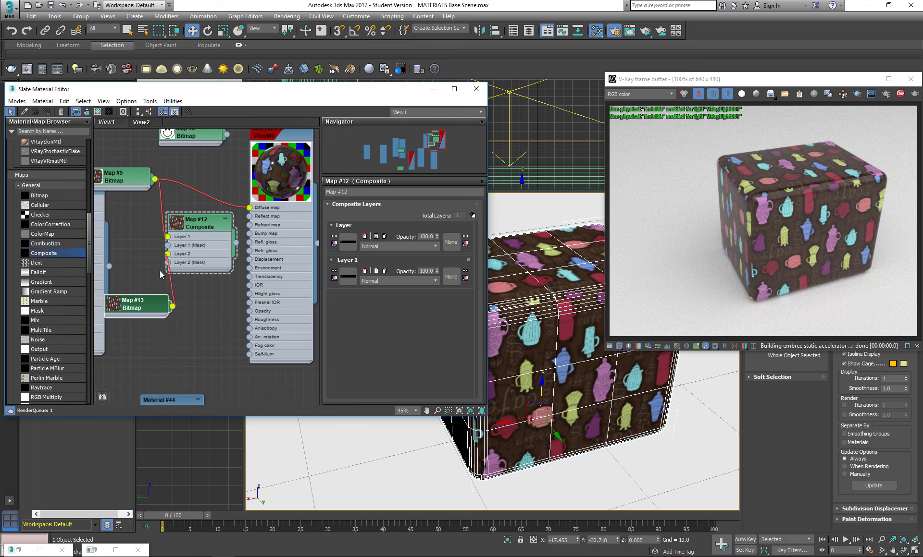
Set the copied bitmap's angles to U 19, V 16 and W 24
double_click(148, 304)
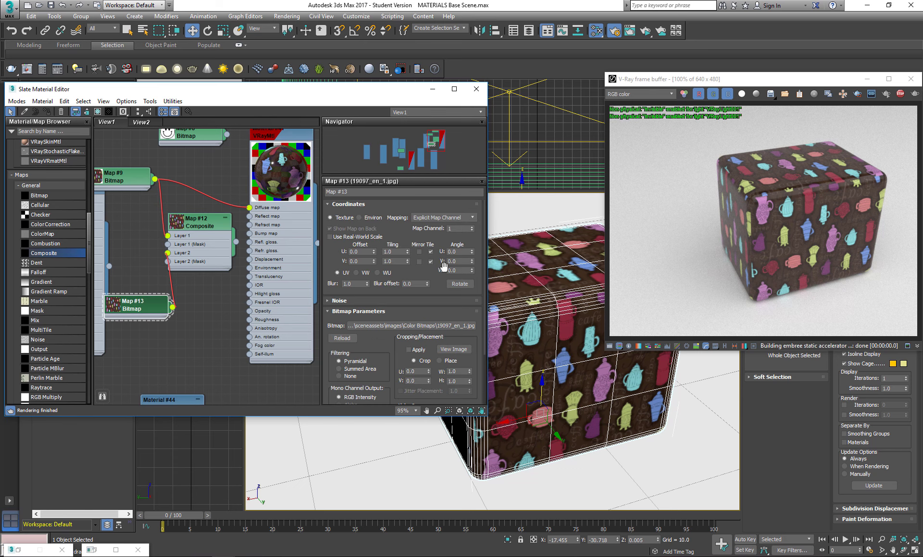
left_click_drag(471, 261, 471, 262)
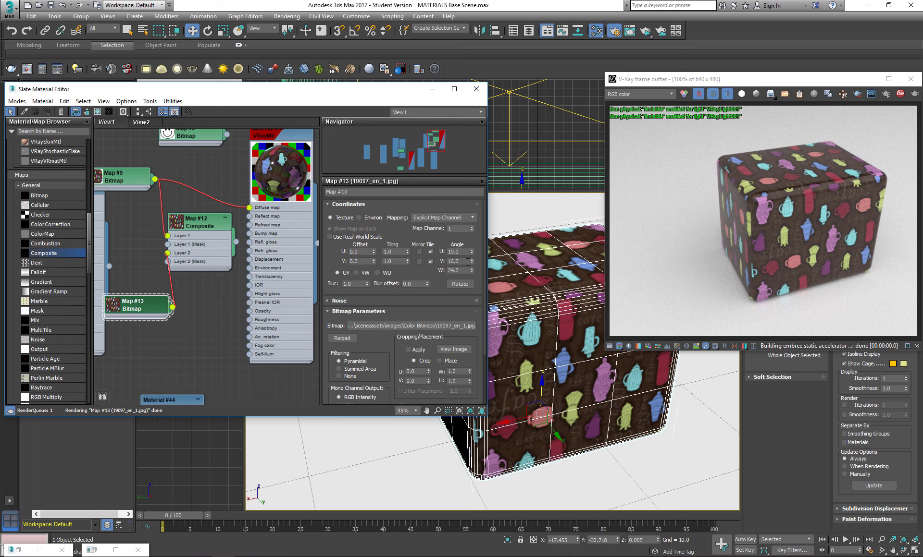
Enlarge the Composite map's preview and feed the Composite into Material #41's diffuse map
double_click(181, 226)
left_click_drag(201, 227, 184, 217)
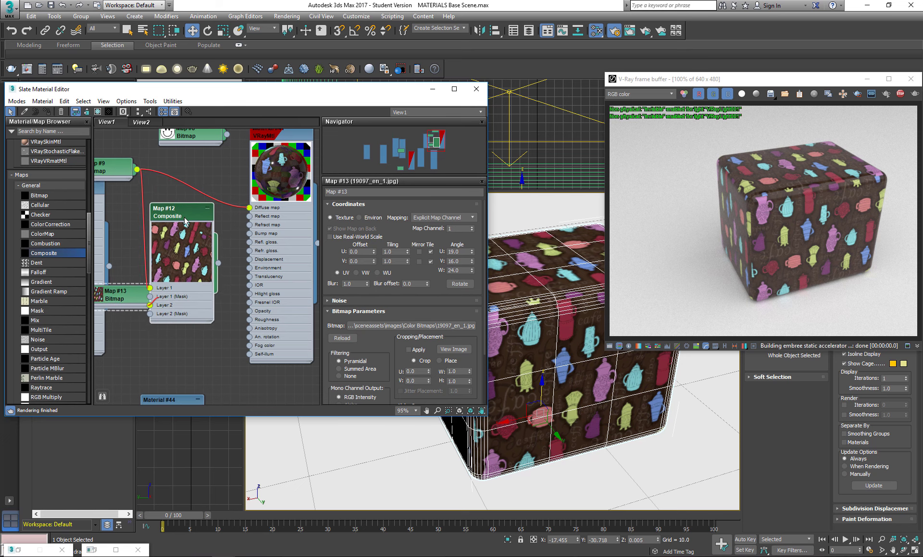
left_click_drag(129, 295, 120, 296)
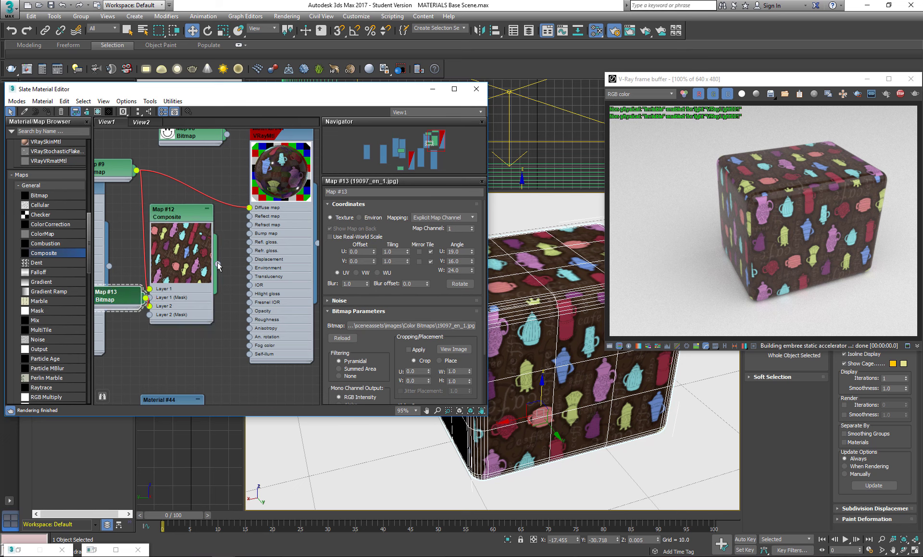
left_click_drag(250, 211, 250, 211)
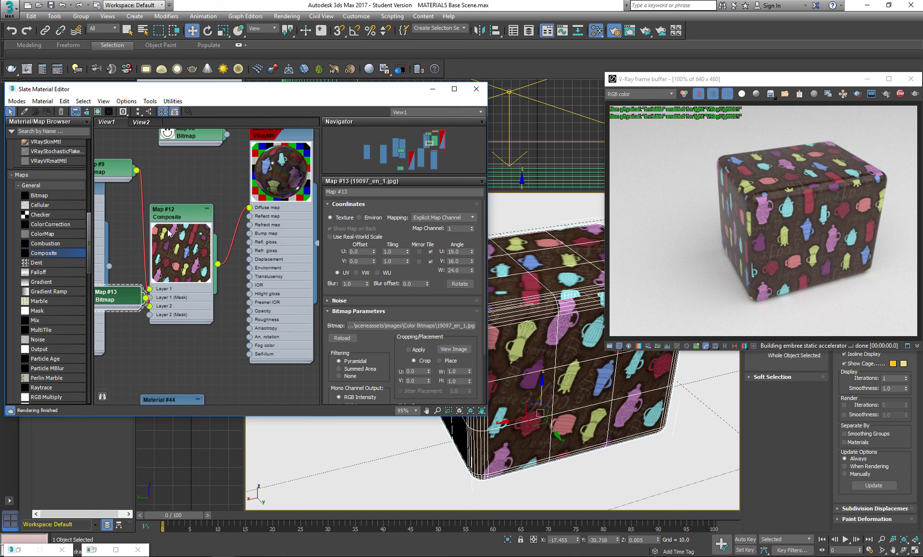
Set the opacity of the Composite map's Layer 2 to 50
double_click(185, 219)
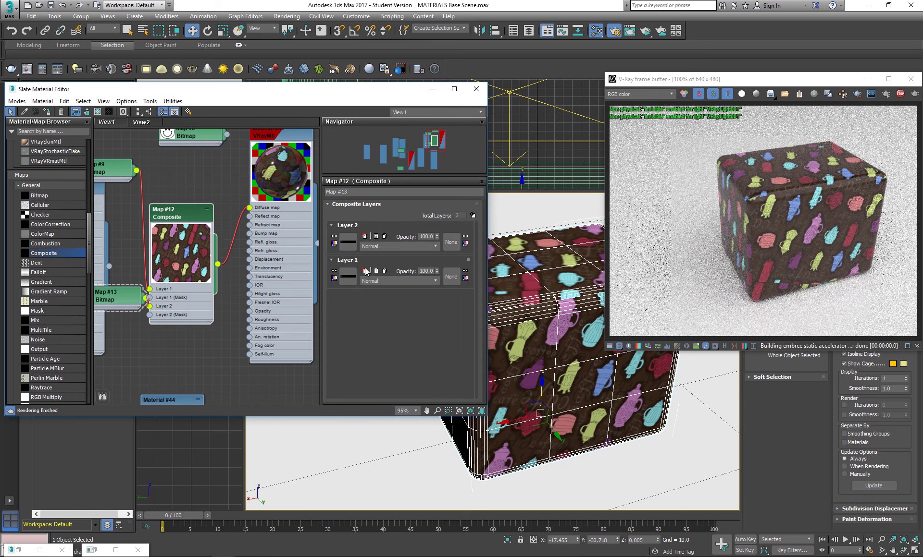
type("50")
key("Return")
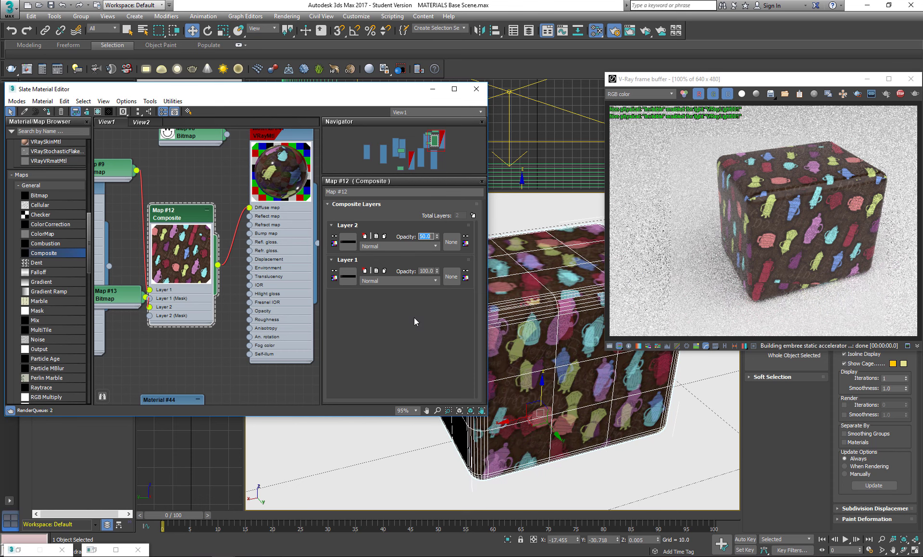
Try the Multiply blend mode on the Composite's Layer 2, followed by Hard Mix at 100 opacity
left_click(432, 246)
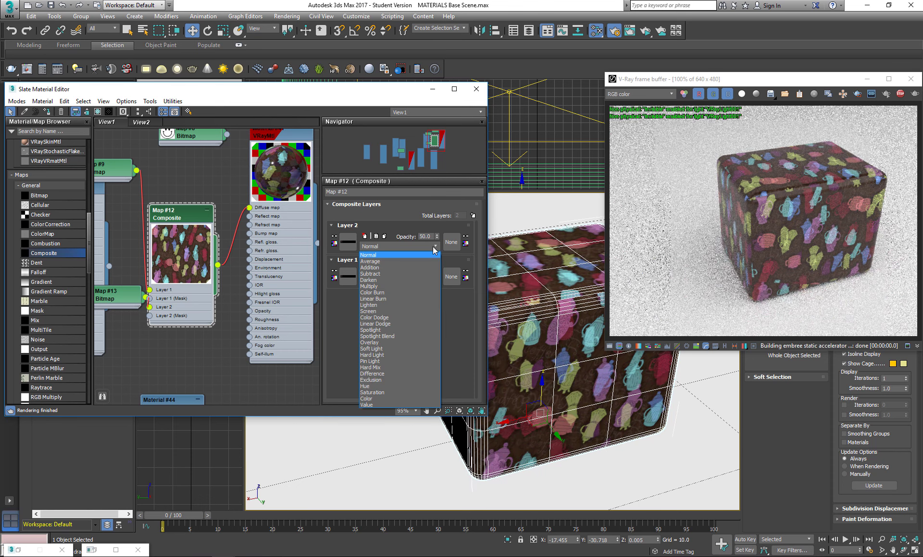
left_click(393, 287)
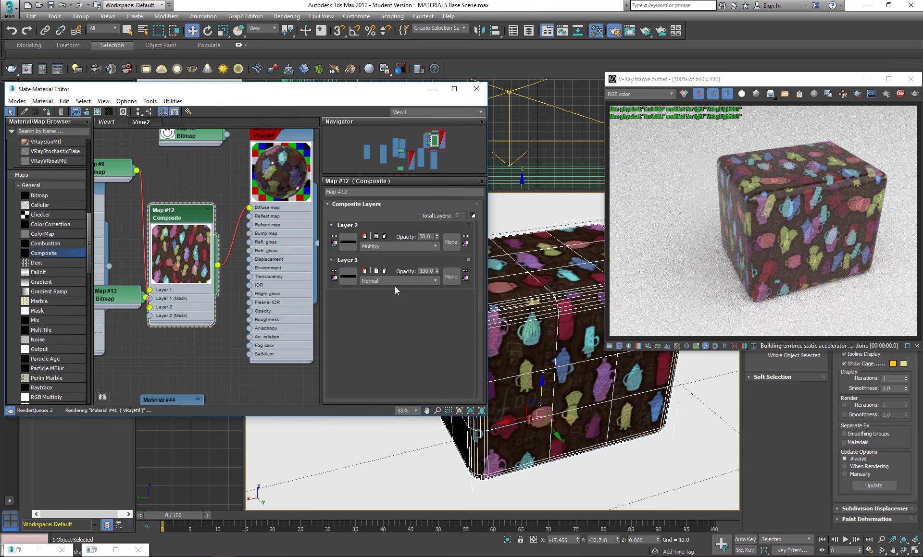
left_click(432, 249)
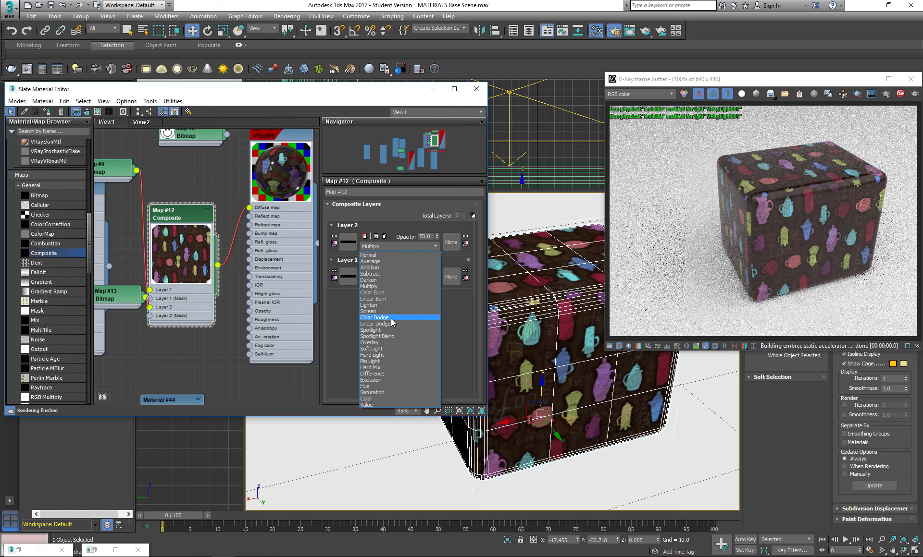
left_click(378, 367)
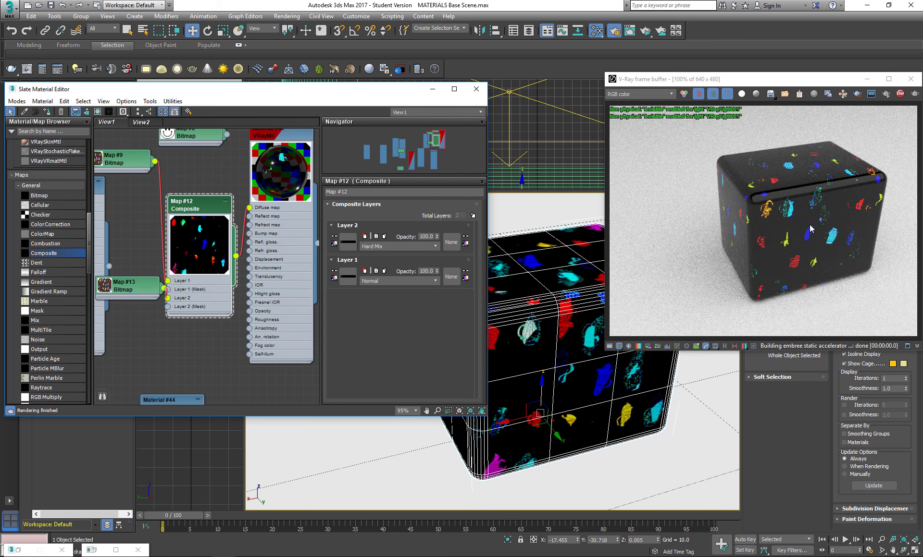
Add a Gradient Ramp map and feed it into Material #41's diffuse map
scroll(48, 255, "down", 1)
middle_click_drag(165, 241, 186, 211)
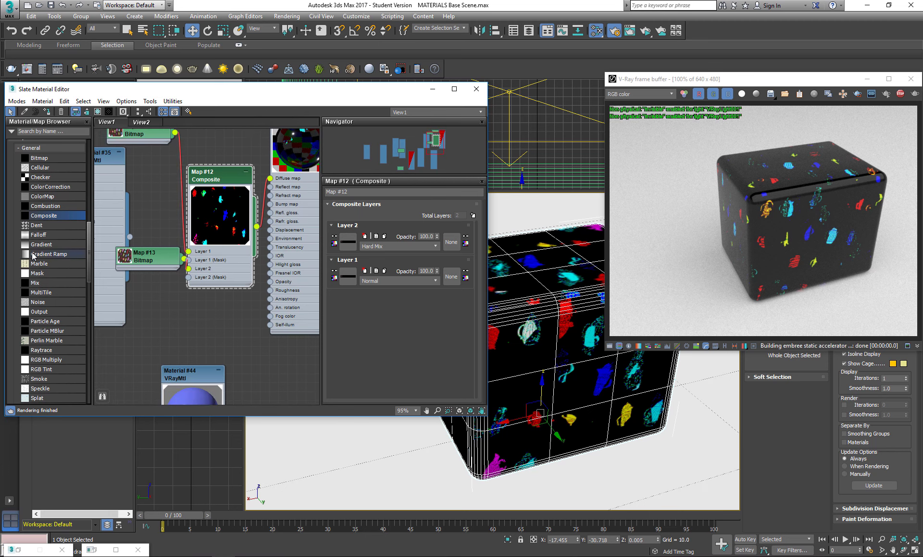
left_click_drag(54, 254, 270, 178)
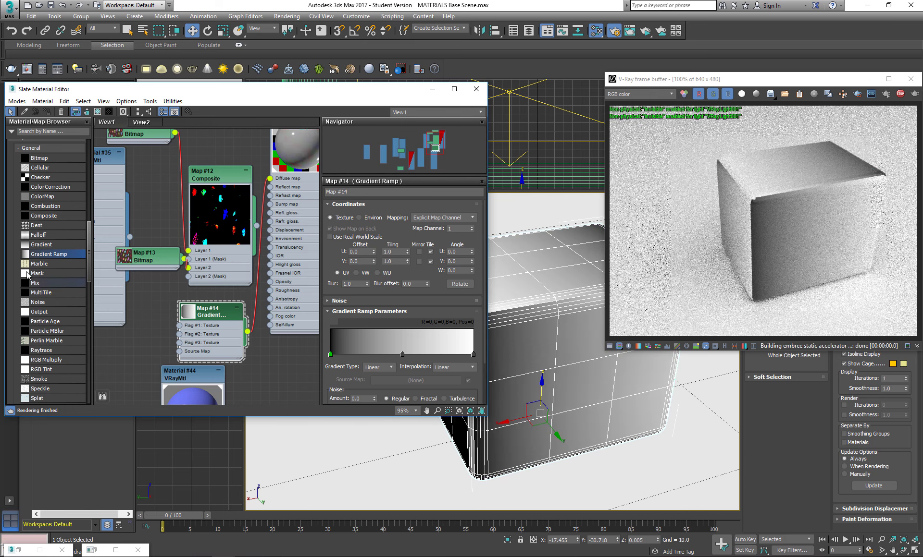
Replace Material #41's diffuse input with a new Color Map and place its node above the smiley bitmap
left_click_drag(90, 248, 270, 178)
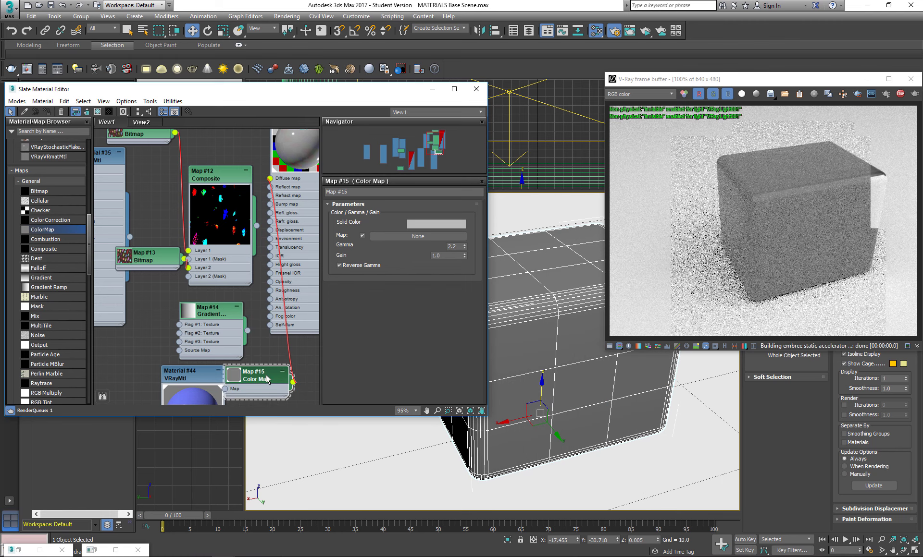
left_click_drag(267, 379, 224, 140)
middle_click_drag(223, 135, 251, 303)
left_click_drag(227, 303, 171, 207)
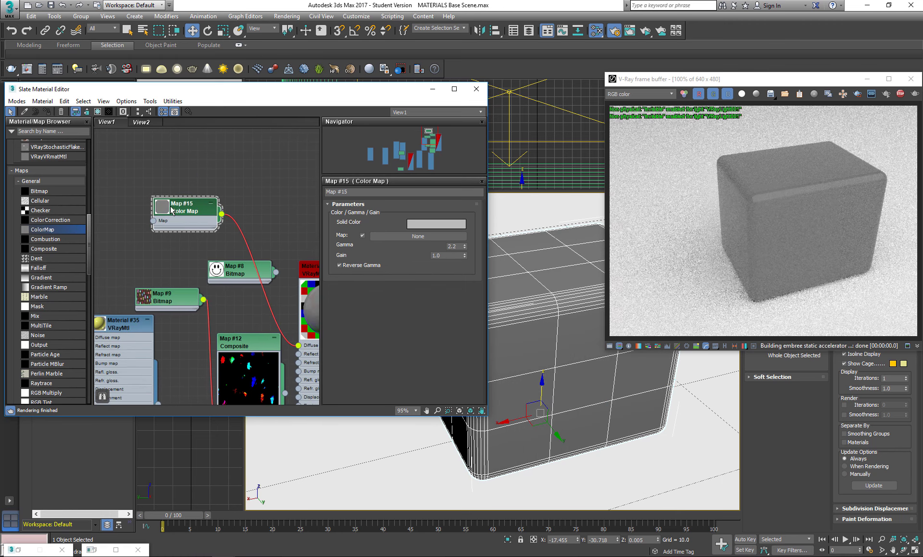
Set the Color Map's solid color to a light pinkish purple
left_click(414, 226)
left_click(256, 97)
left_click(364, 148)
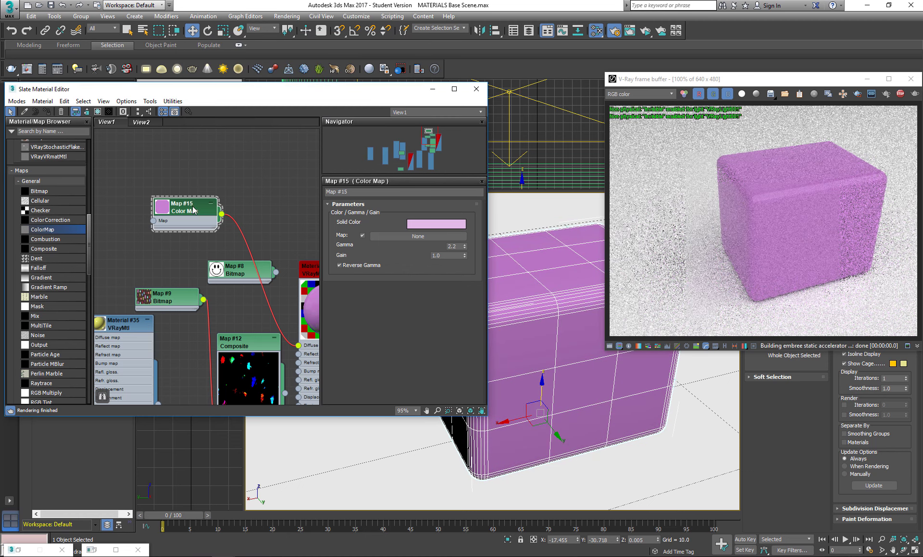
Feed the Color Map into the Composite's Layer 2 instead of the copied bitmap, and the Composite into Material #41's diffuse map
left_click_drag(172, 306, 145, 179)
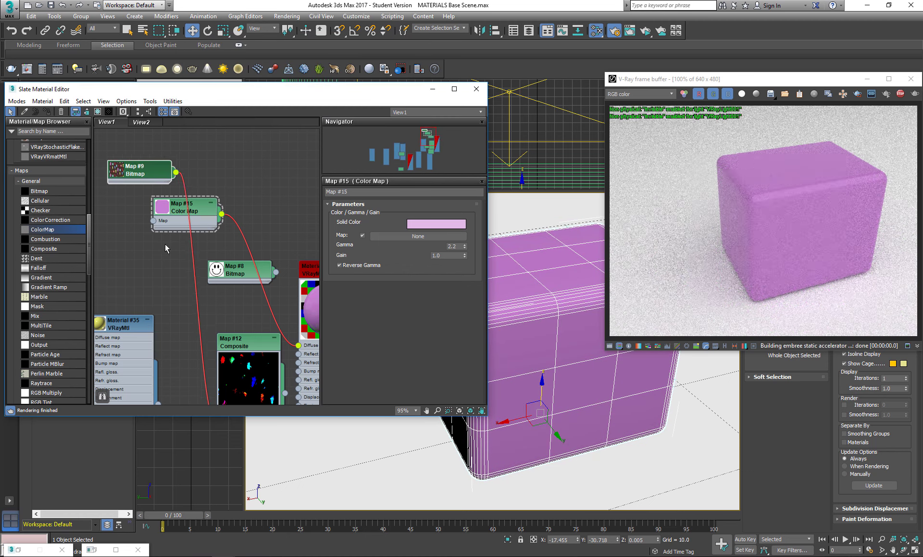
left_click(236, 341)
left_click_drag(234, 312, 235, 310)
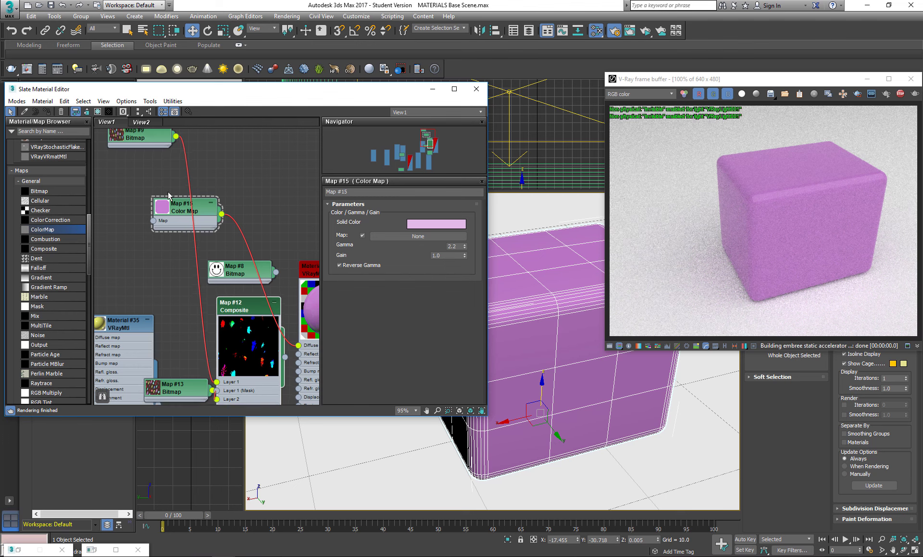
left_click_drag(207, 345, 184, 340)
double_click(248, 221)
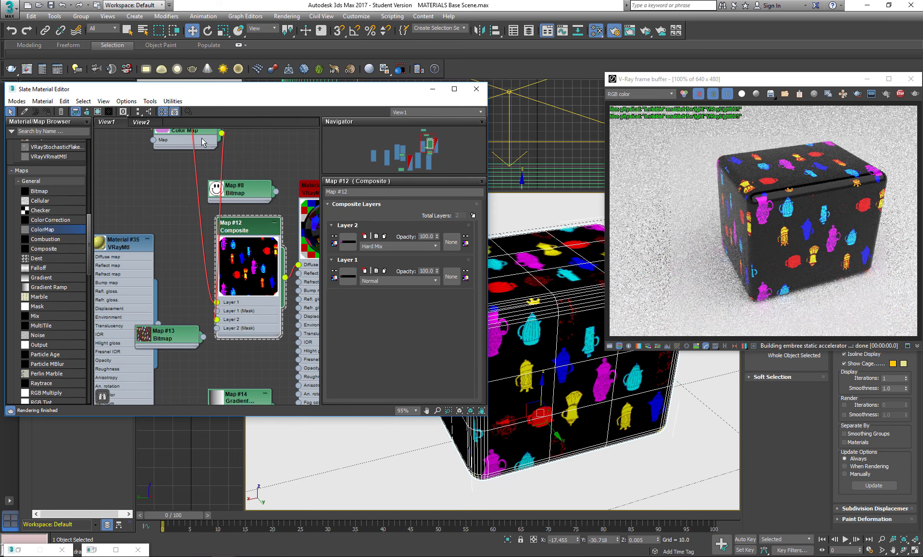
Move the Color Map node beside the Composite and set Layer 2's blend mode to Multiply
left_click_drag(201, 132, 138, 213)
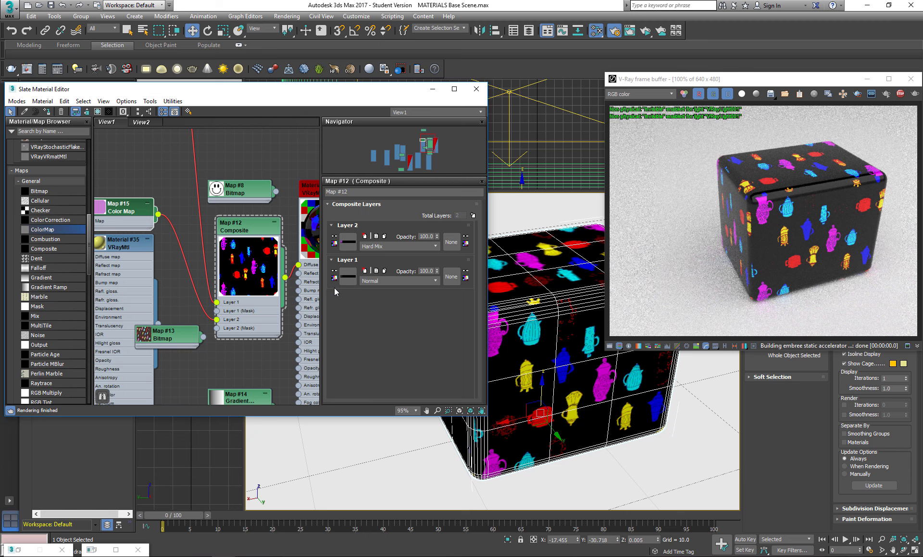
left_click(436, 246)
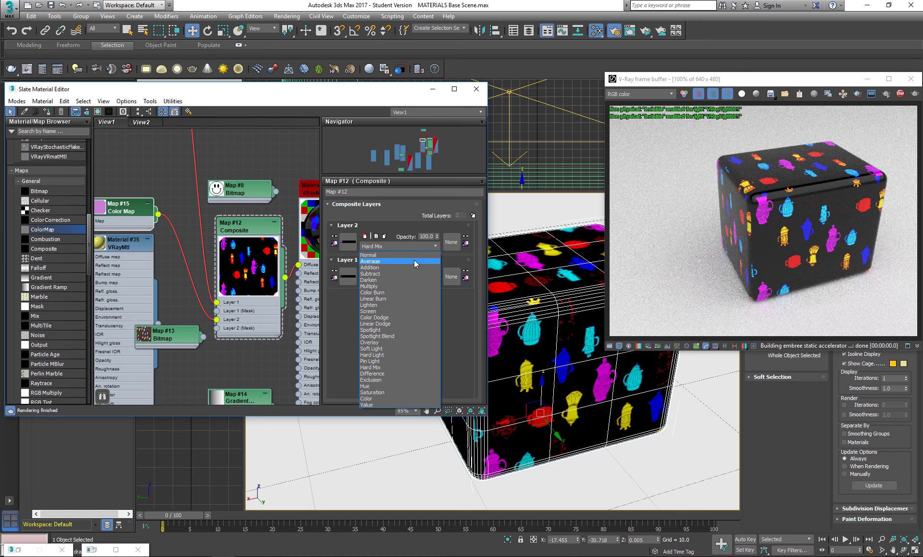
left_click(384, 286)
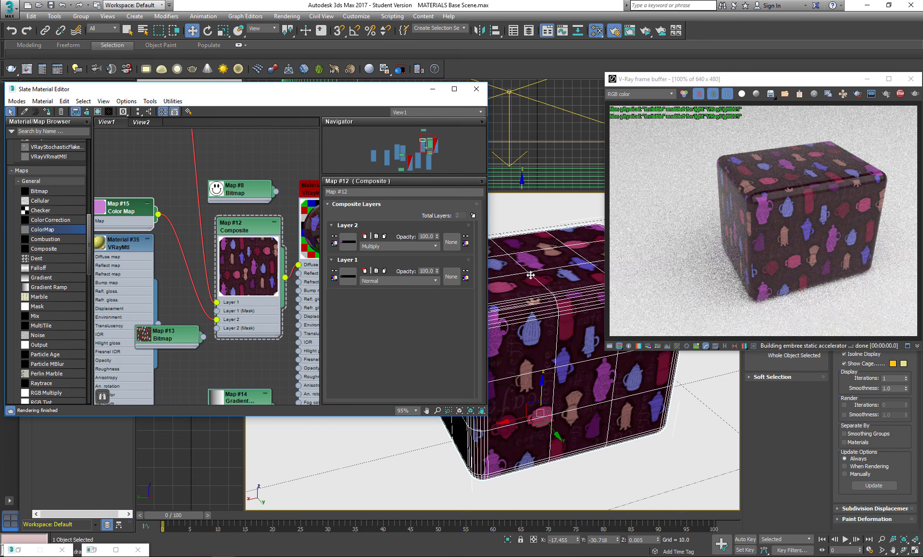
Enlarge the Color Map's preview and assign a new Checker map as an instance to the Composite's Layer 2 mask
double_click(101, 208)
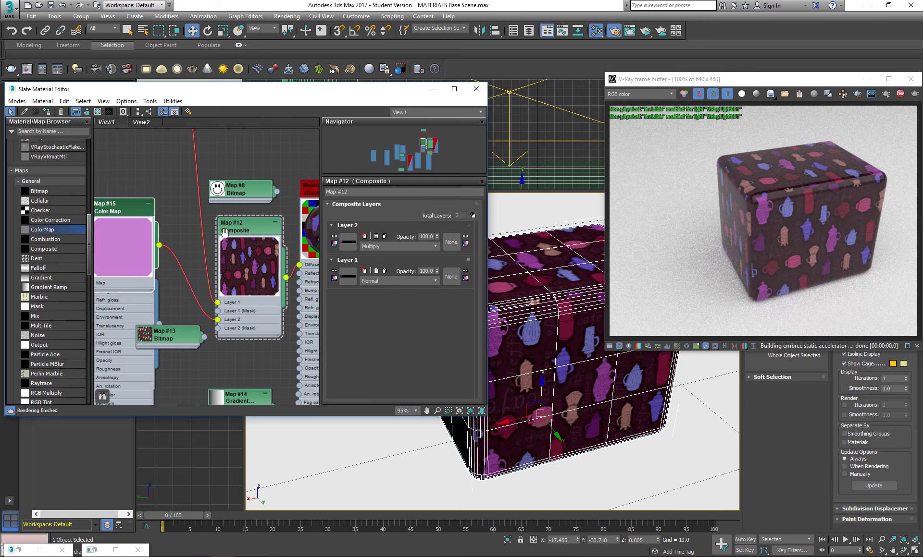
middle_click_drag(288, 308, 297, 294)
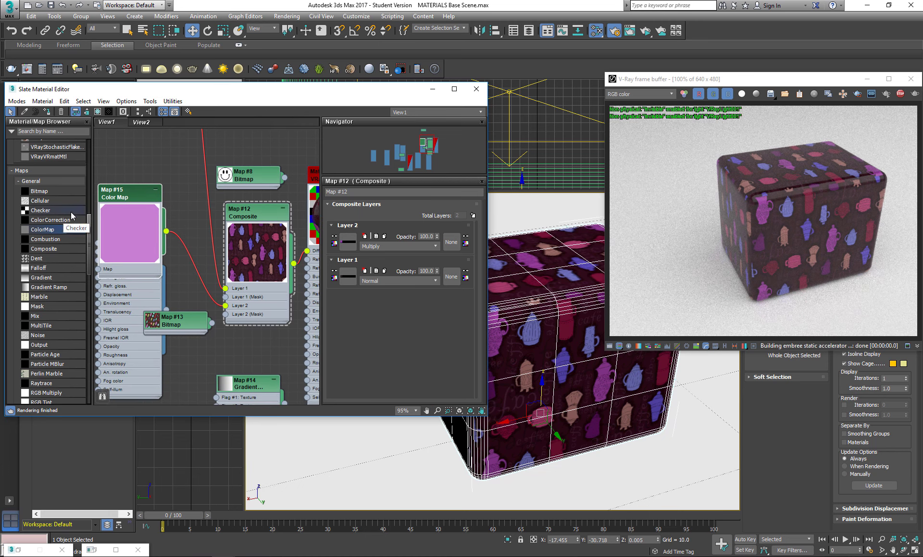
left_click_drag(158, 158, 453, 245)
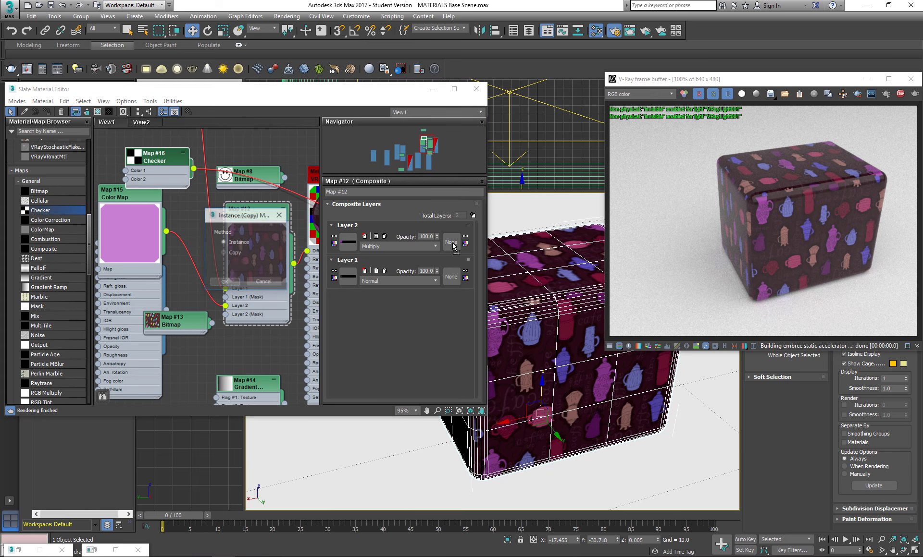
left_click(225, 283)
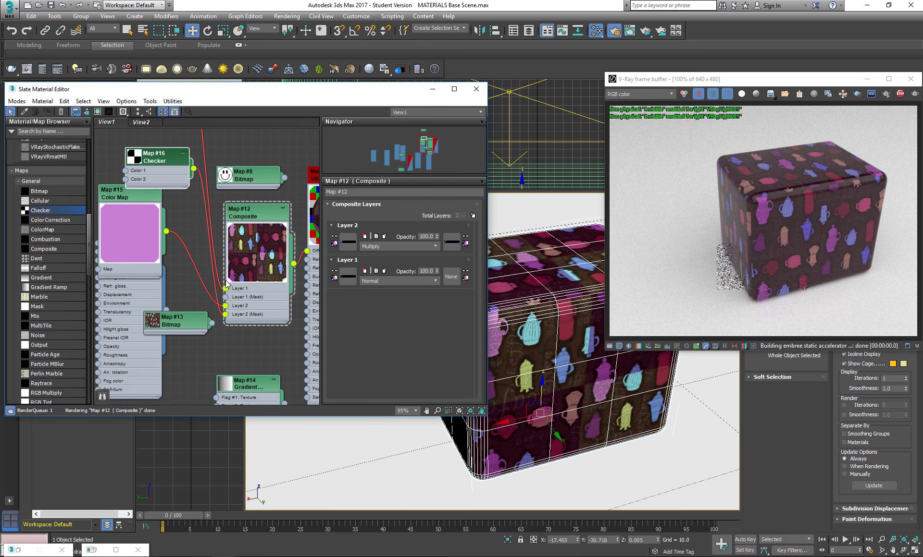